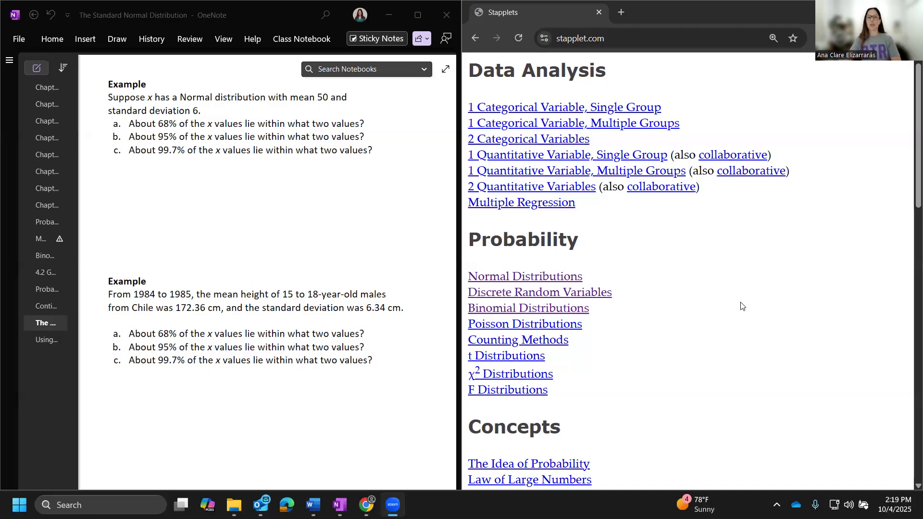
Step: Open the Normal Distributions applet and plot a distribution with mean 50 and SD 6
left_click(503, 279)
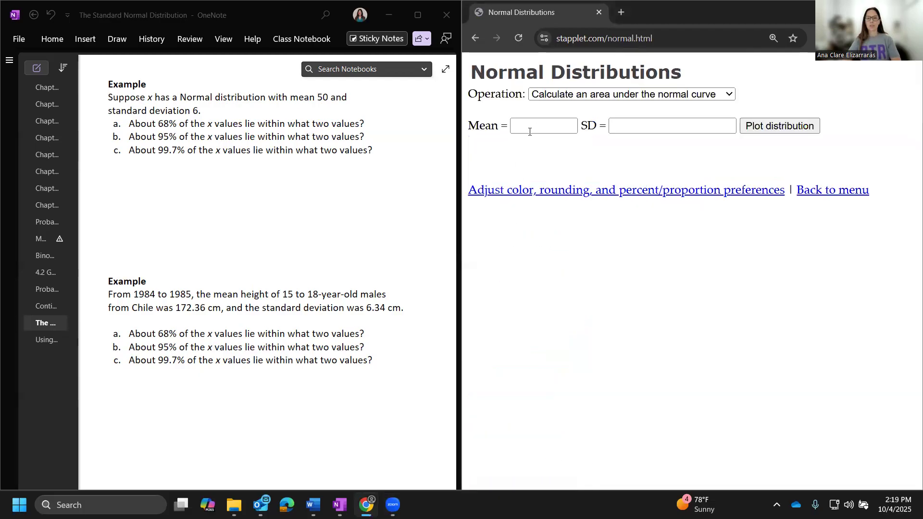
left_click(532, 131)
type("50")
left_click(618, 125)
type("6")
left_click(752, 133)
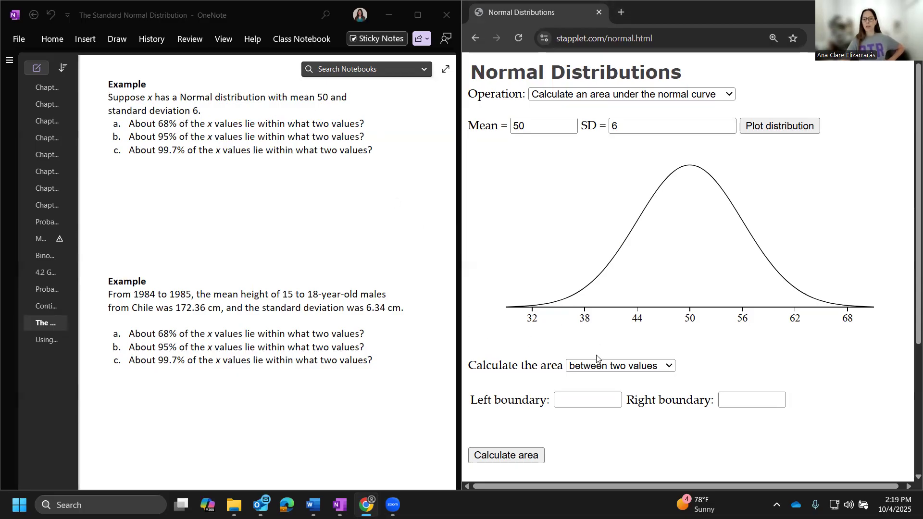
Step: Switch the operation to calculating a value corresponding to an area, and choose a central area of .68
left_click(601, 98)
left_click(605, 127)
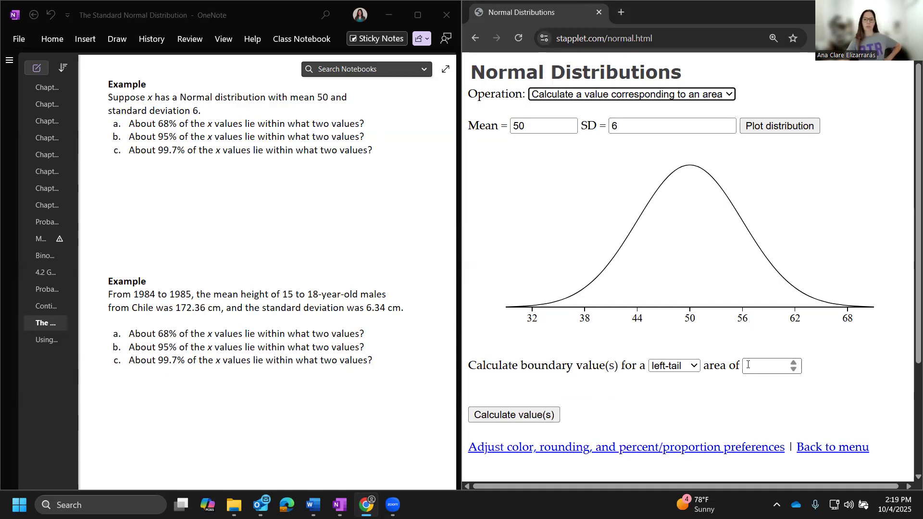
left_click(668, 368)
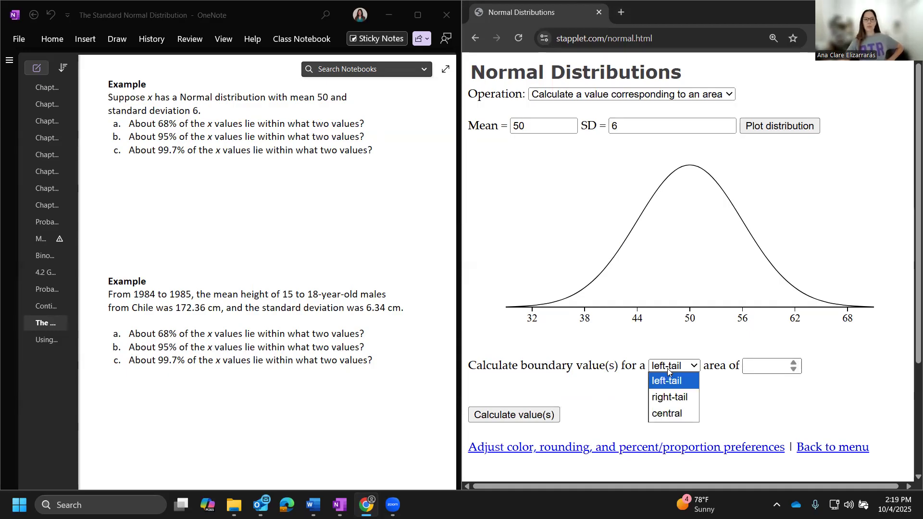
left_click(667, 415)
key("Tab")
type(".68")
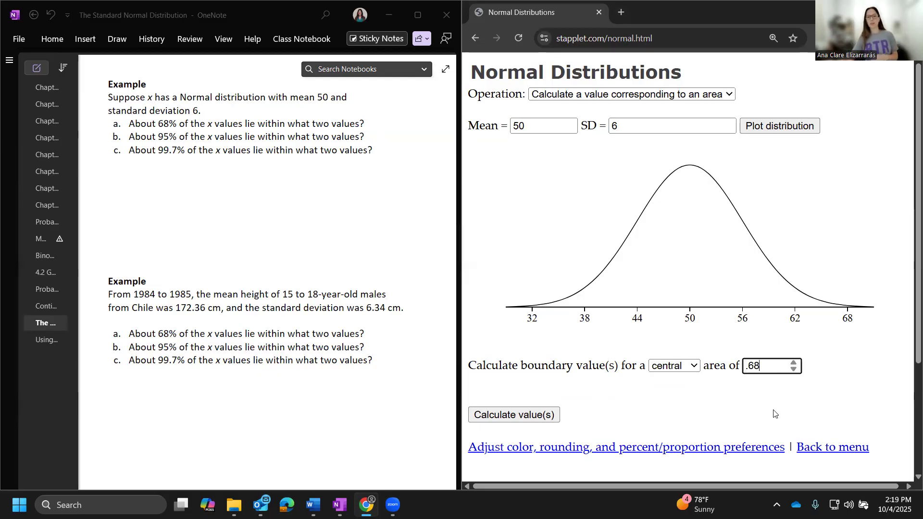
Step: Try to calculate the boundary values with the central area entered as 68
key("BackSpace")
key("BackSpace")
key("BackSpace")
type("68")
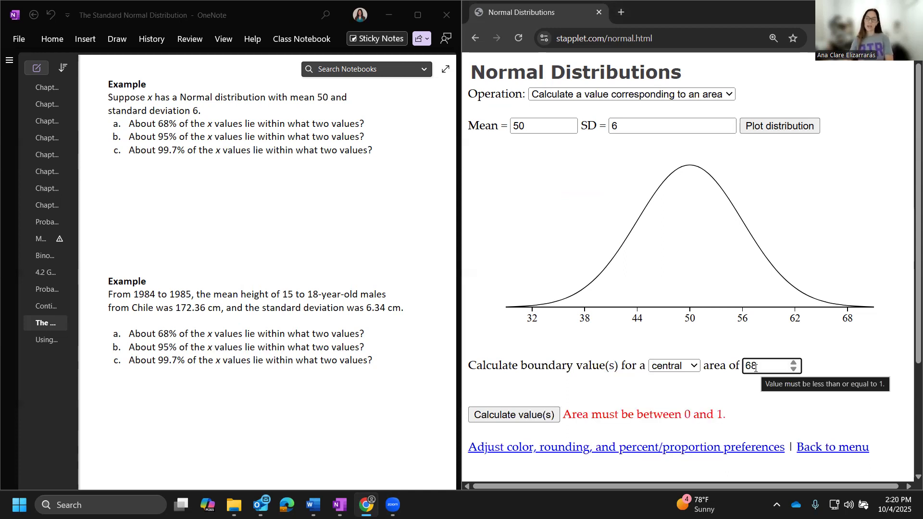
Step: Calculate the boundary values for a central area of 0.68
key("BackSpace")
key("BackSpace")
type("0.68")
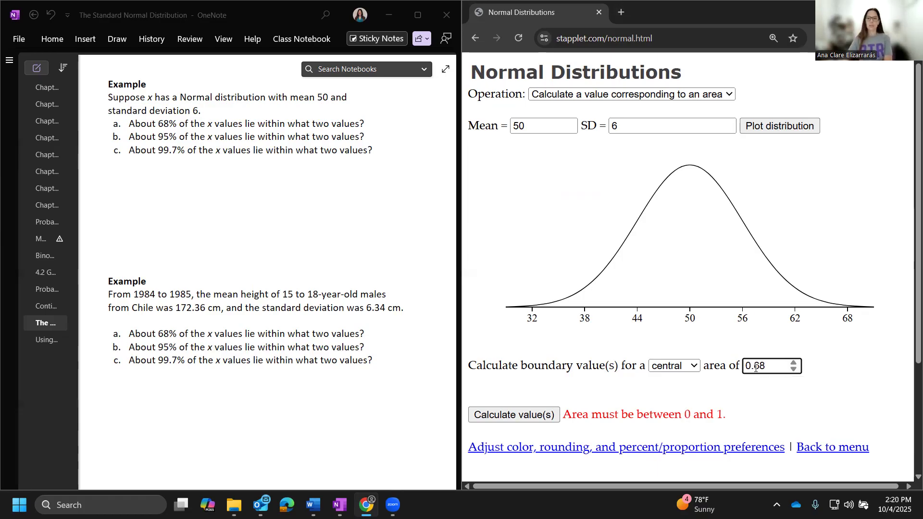
left_click(526, 420)
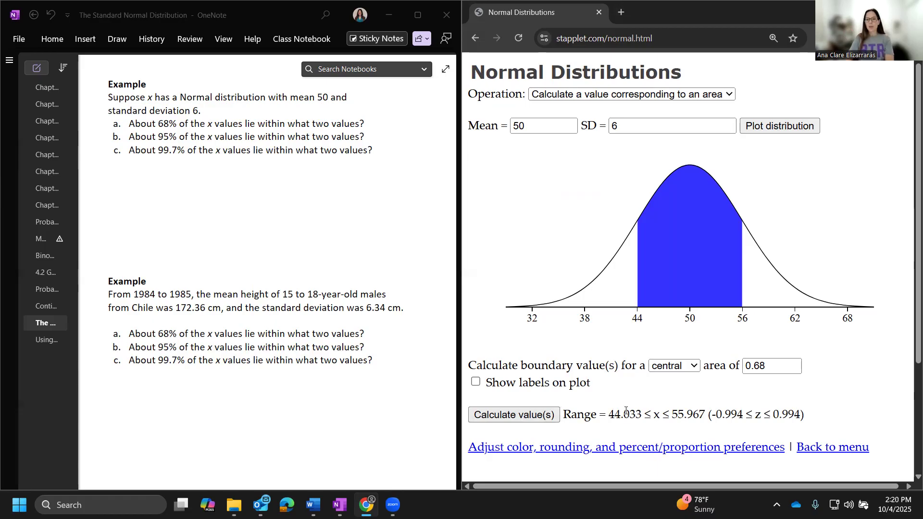
Step: Copy the x range 44.033 ≤ x ≤ 55.967 into OneNote below the first example's questions and delete the pasted source line
left_click_drag(606, 415, 713, 418)
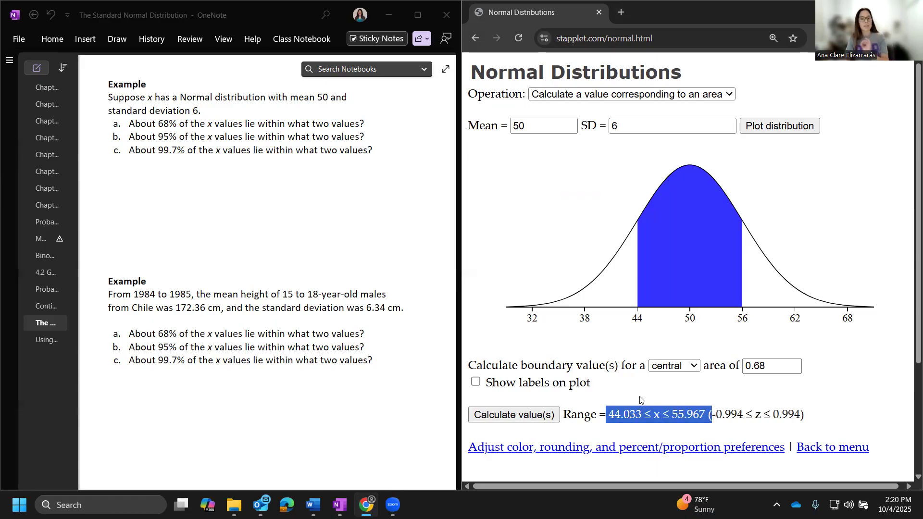
key("shift+Left")
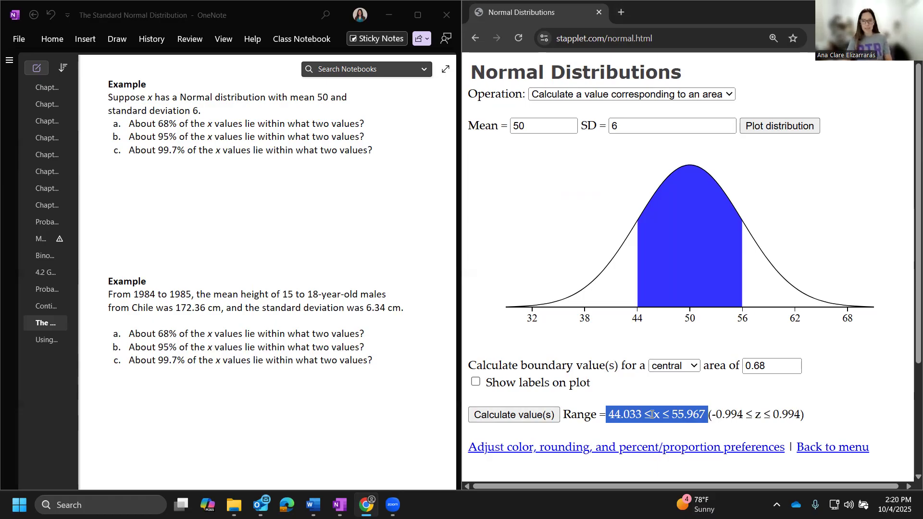
left_click(202, 199)
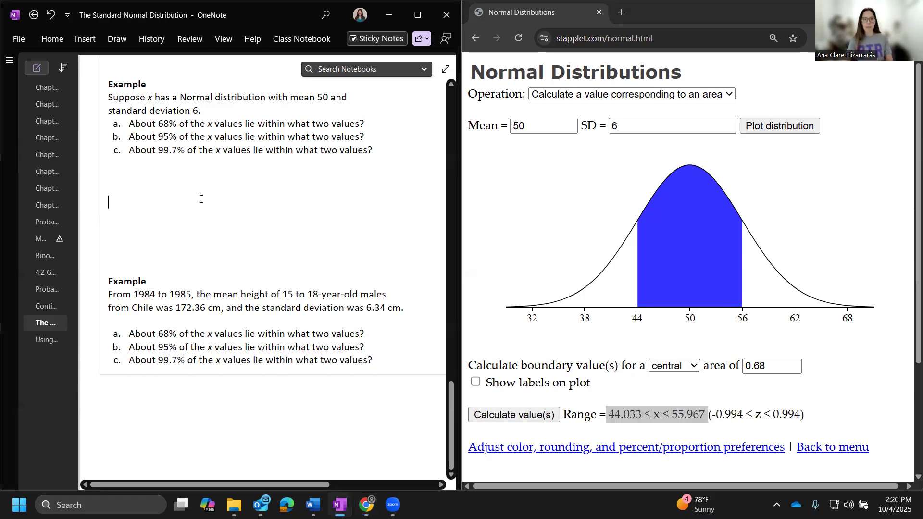
type("44.033 ≤ x ≤ 55.967 From <https://stapplet.com/normal.html>")
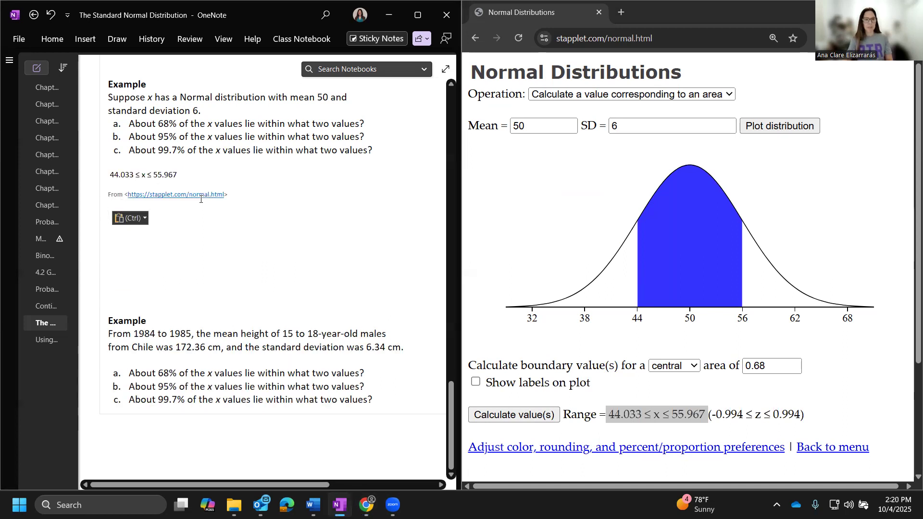
key("shift+Up")
key("shift+Up")
key("BackSpace")
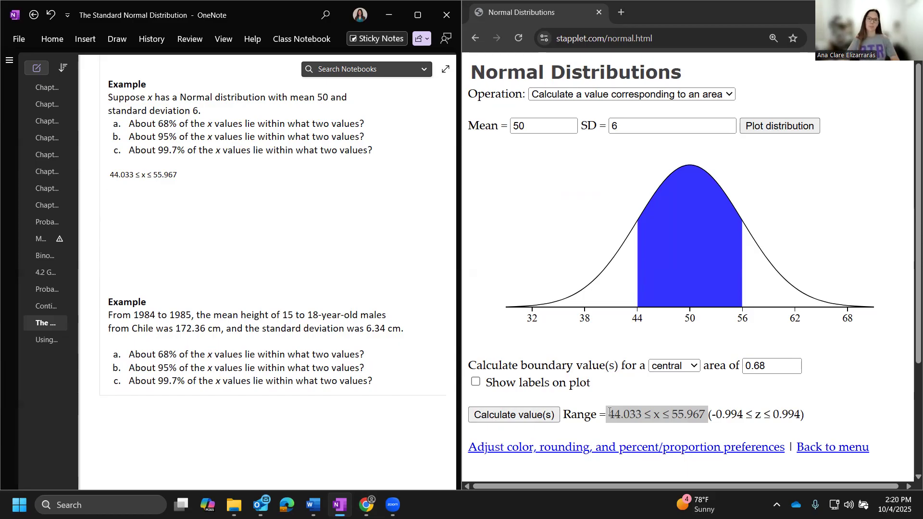
left_click(259, 181)
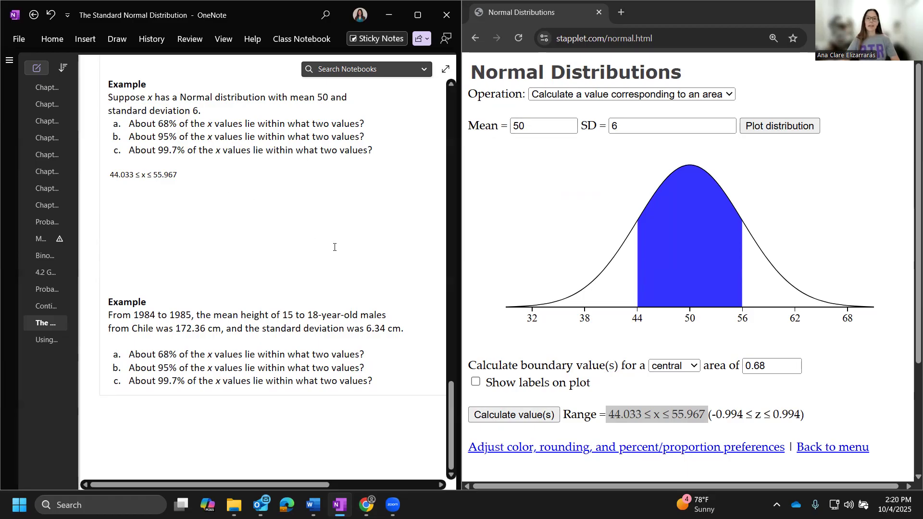
Step: In the stapplet page, calculate the boundary values for a central area of 0.95
left_click(776, 362)
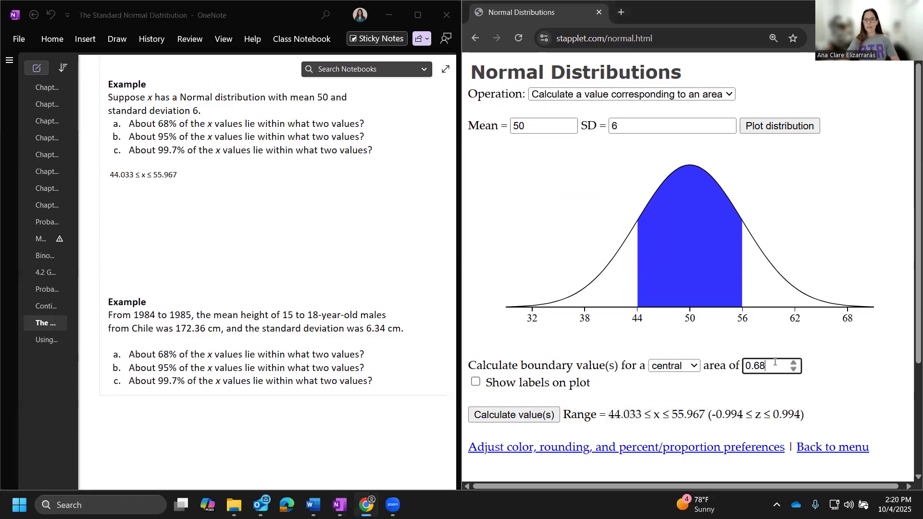
key("BackSpace")
key("BackSpace")
type("95")
key("Return")
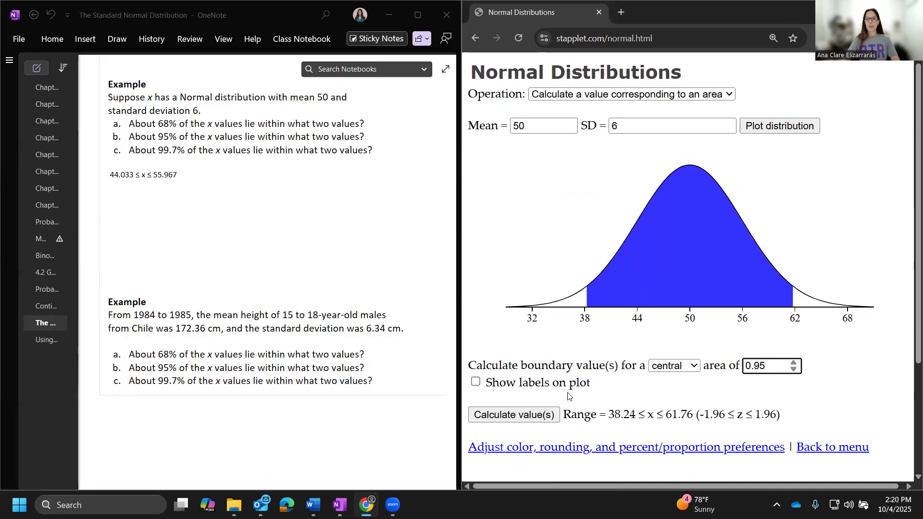
Step: Copy the range 38.24 ≤ x ≤ 61.76 into OneNote under the first answer, without the source line
left_click_drag(608, 412, 693, 411)
key("ctrl+c")
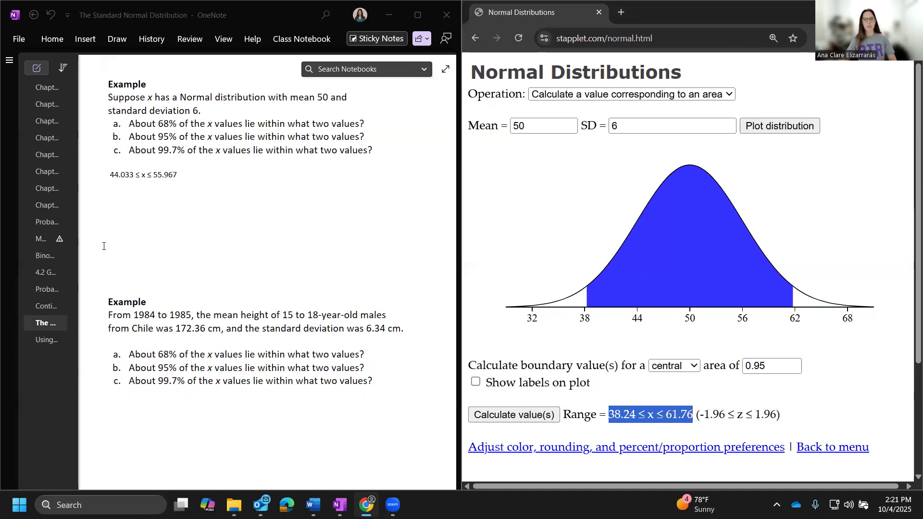
left_click(115, 184)
key("ctrl+v")
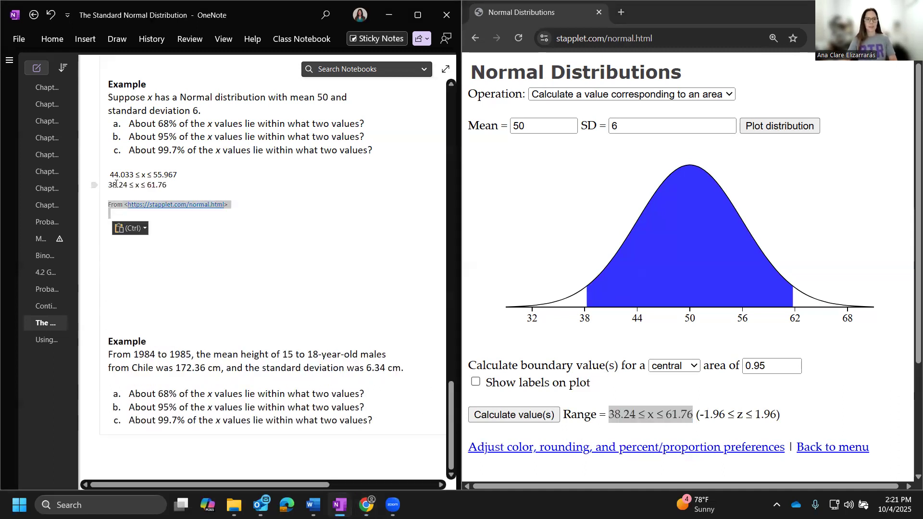
key("ctrl+z")
Step: Label the first two answers "a." and "b.", undoing the automatic numbering on the first one
key("Up")
key("Home")
key("Delete")
type("a.")
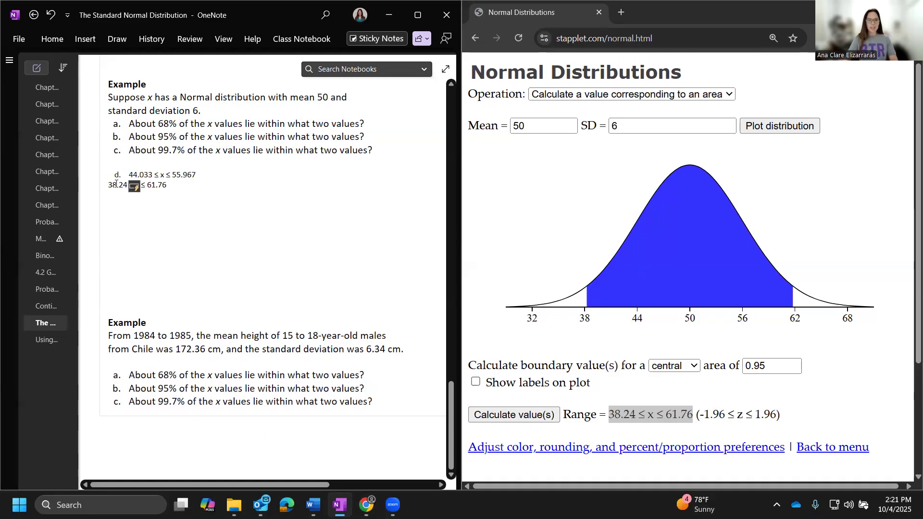
key("BackSpace")
key("BackSpace")
type("a.")
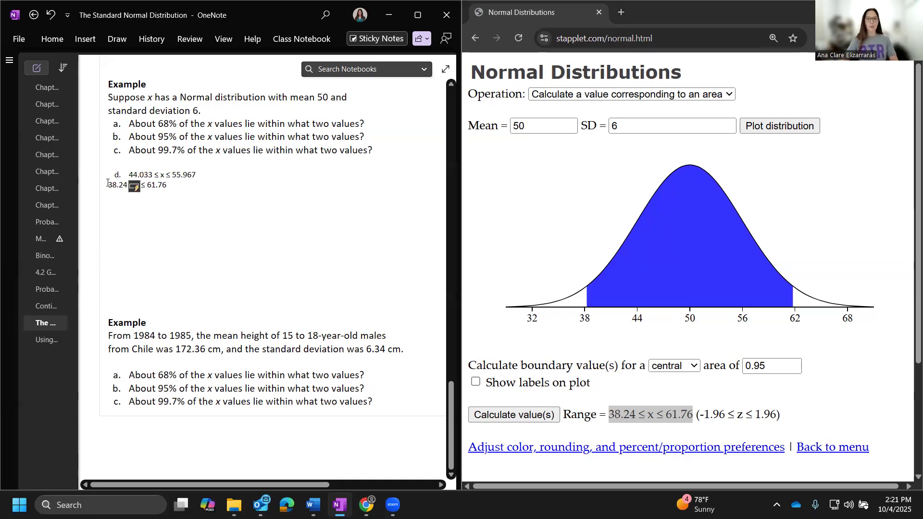
left_click(139, 188)
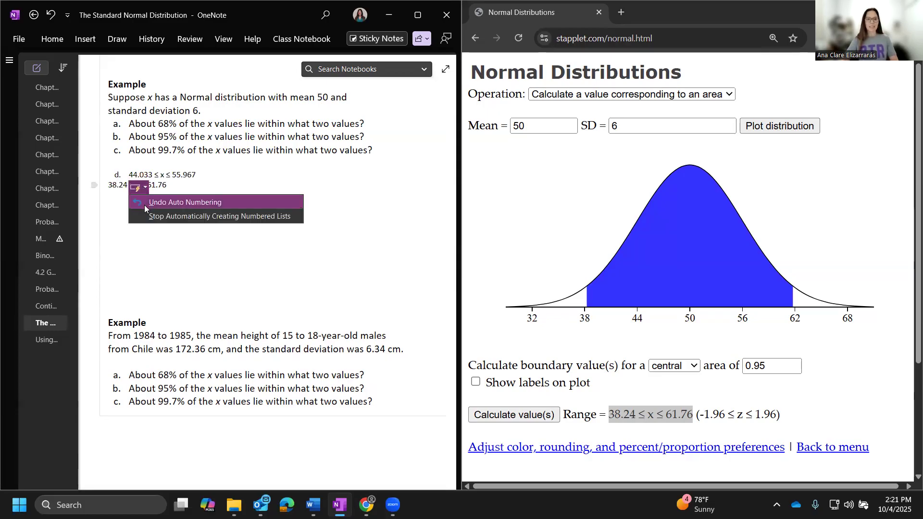
left_click(144, 204)
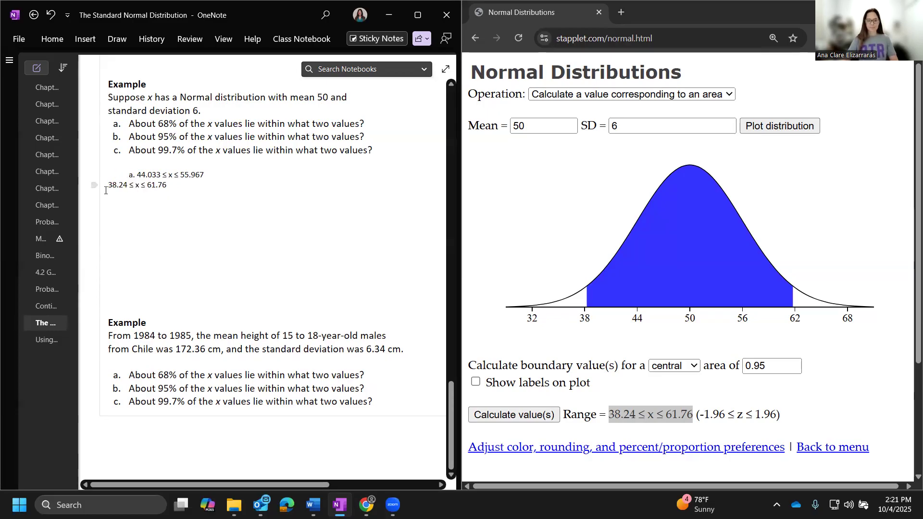
type("b.")
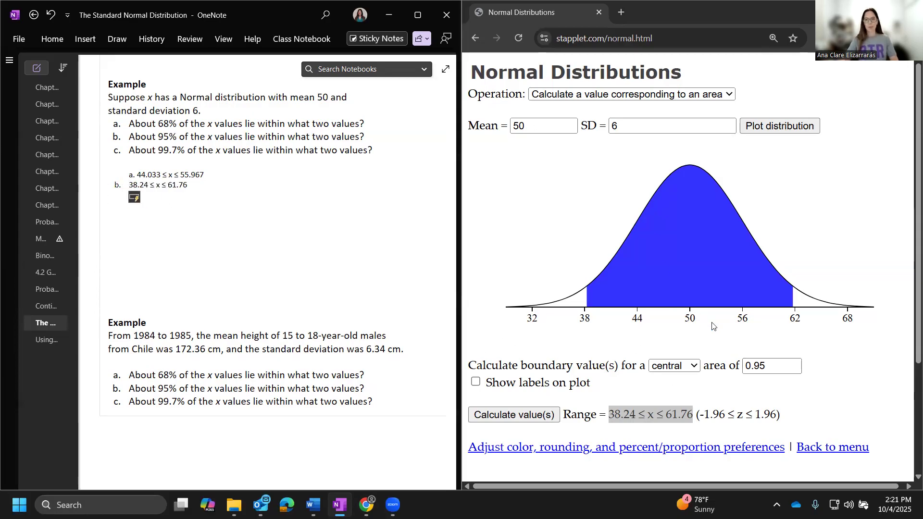
Step: In the stapplet page, calculate the boundary values for a central area of 0.997
left_click(766, 368)
key("BackSpace")
type("97")
key("Return")
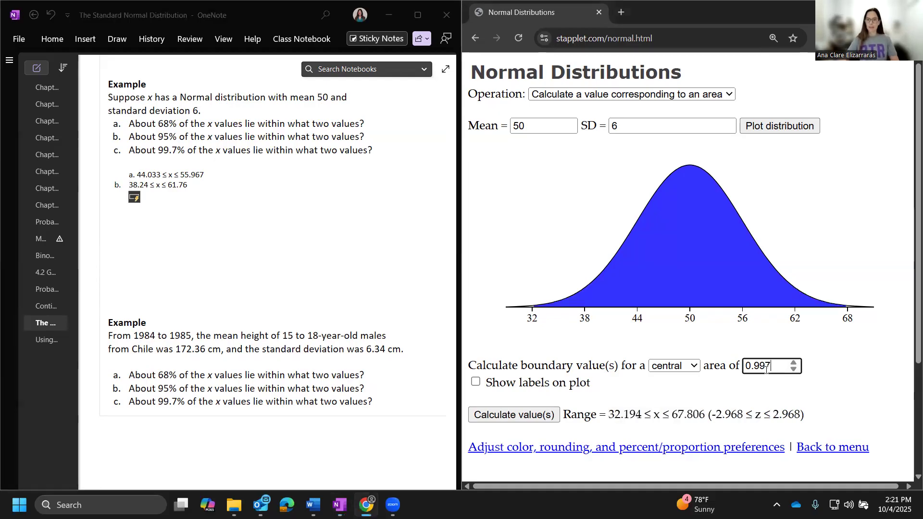
left_click(552, 418)
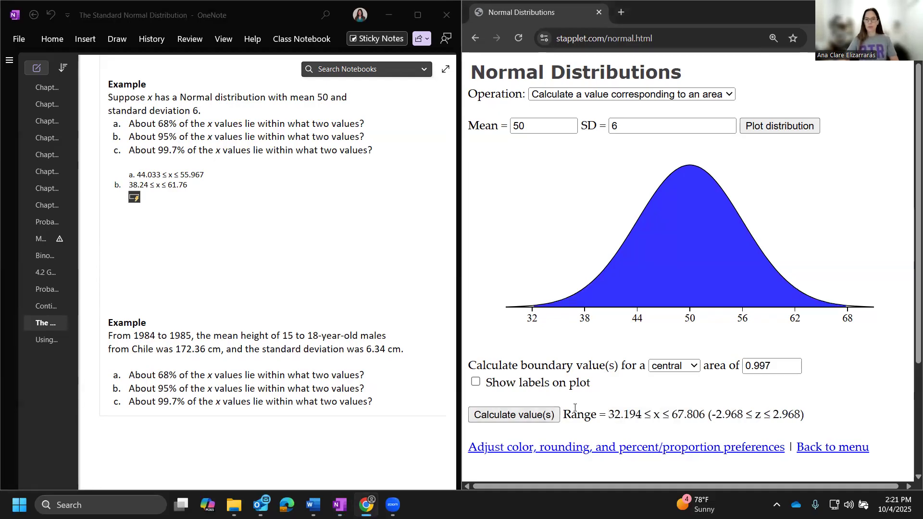
Step: Copy the range 32.194 ≤ x ≤ 67.806 into OneNote under answer b and delete the pasted source line
left_click_drag(608, 415, 707, 417)
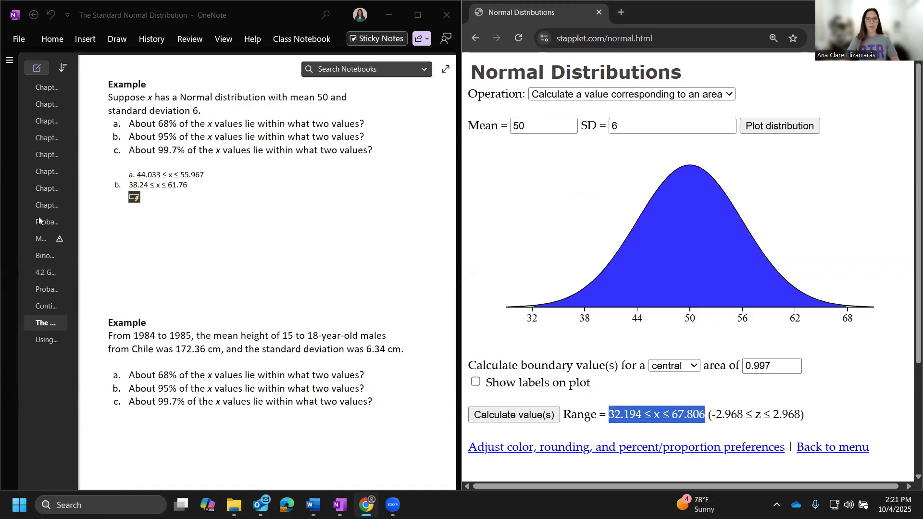
left_click(175, 196)
type("32.194 ≤ x ≤ 67.806  From <https://stapplet.com/normal.html>")
key("shift+Up")
key("shift+Up")
key("BackSpace")
Step: Label the third answer "c." and clean up the extra line below it
key("Up")
key("Up")
type("c.")
key("Down")
key("Down")
key("BackSpace")
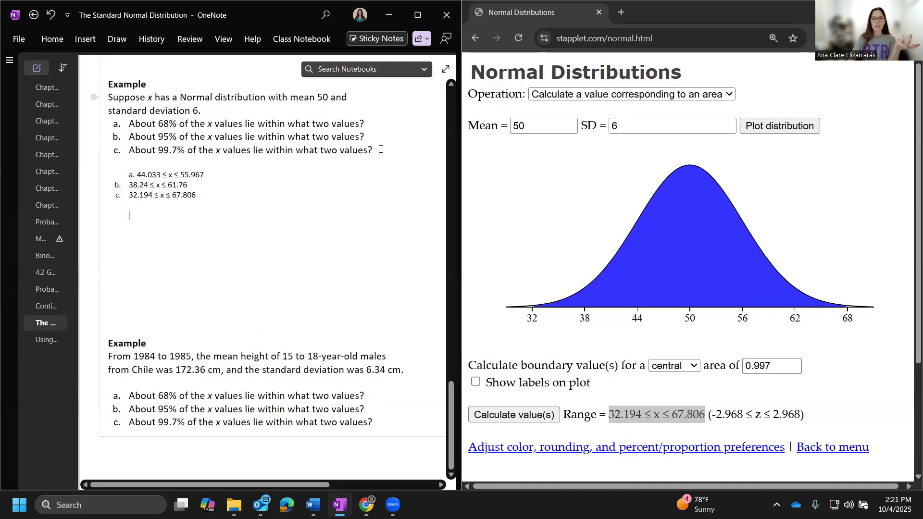
Step: In the stapplet page, plot the distribution with mean 172.36 and SD 6.34
double_click(561, 121)
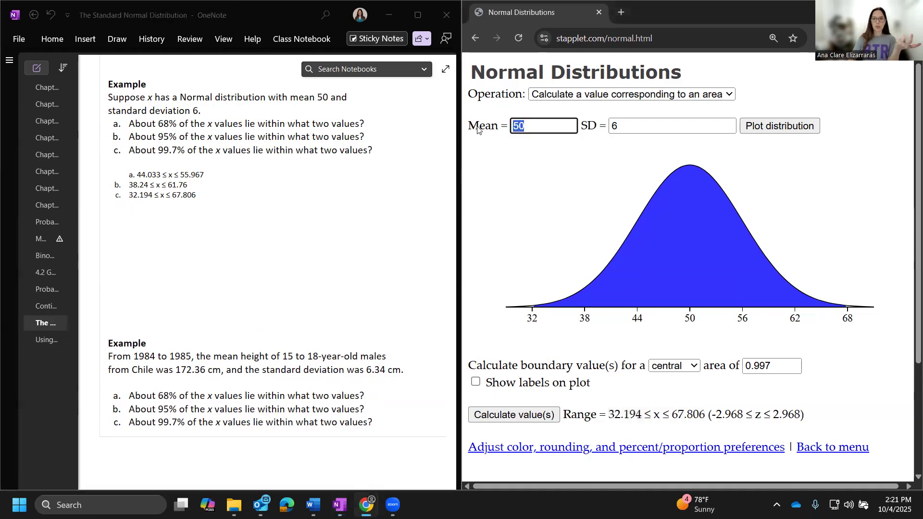
type("172.36")
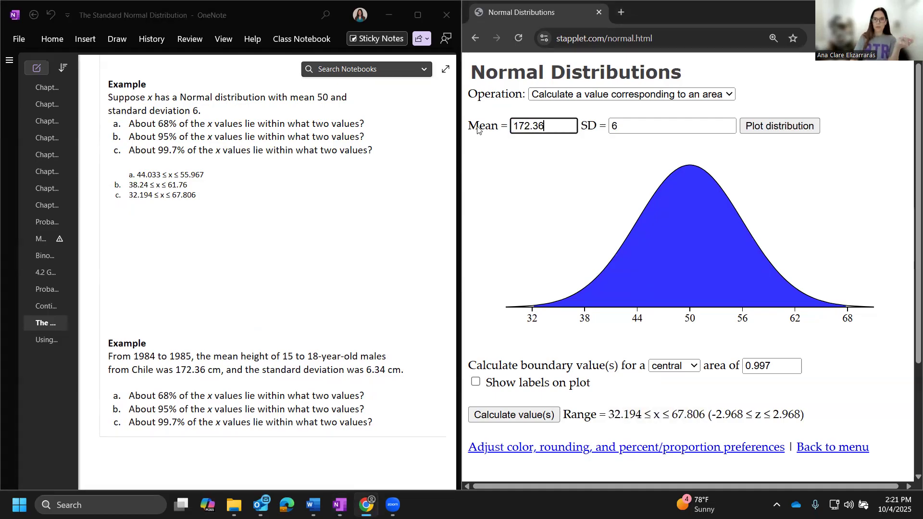
left_click(631, 127)
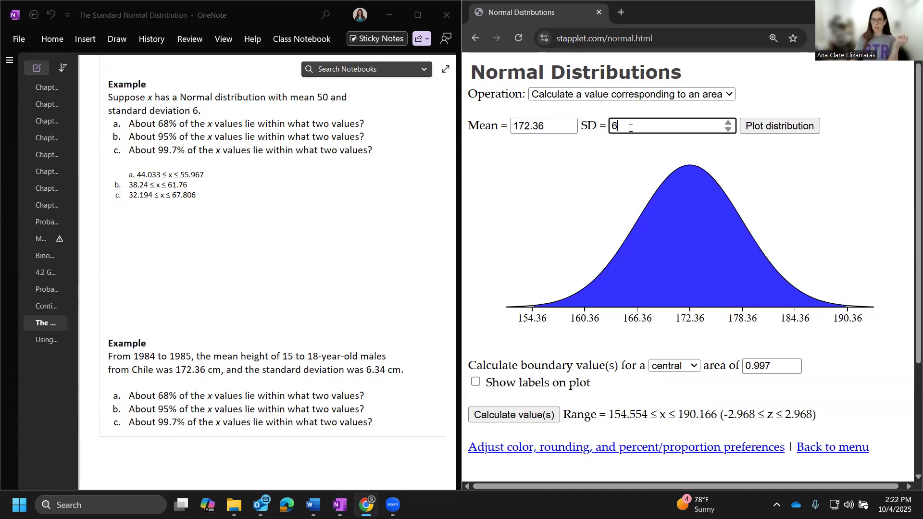
type(".34")
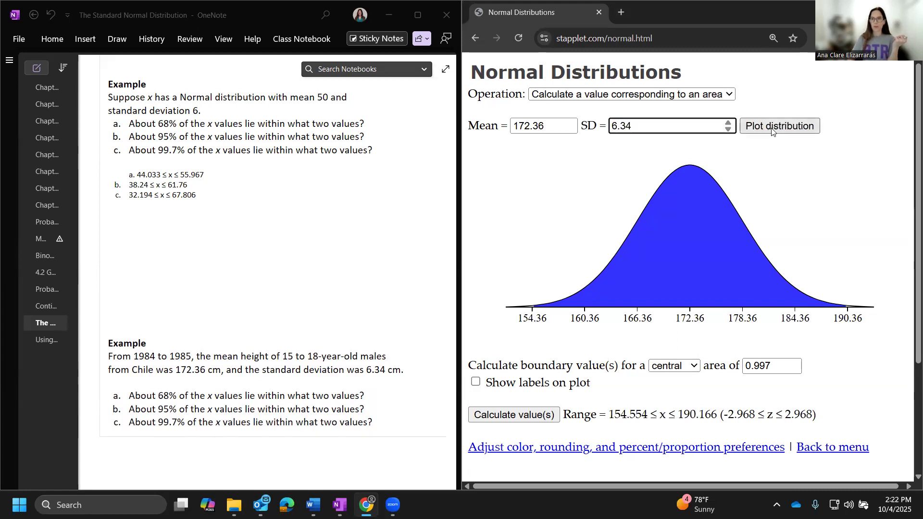
left_click(770, 127)
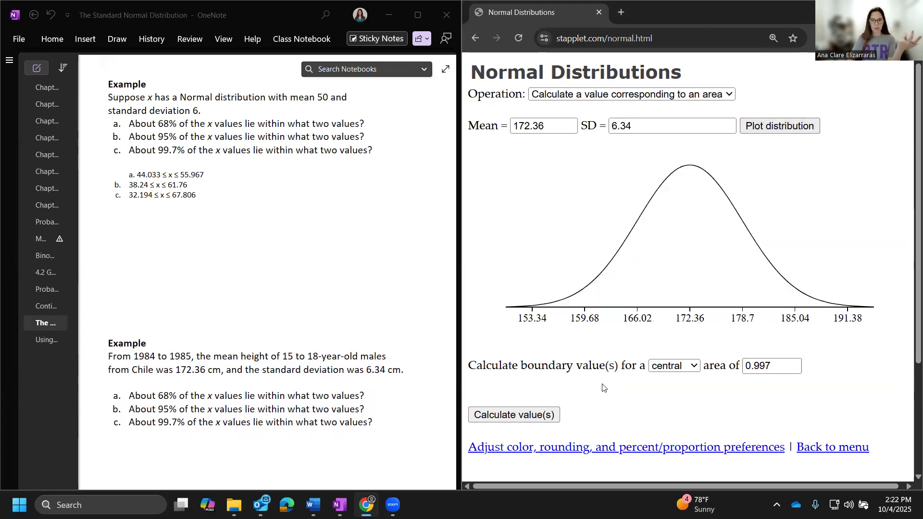
Step: Calculate the boundary values of the height distribution for a central area of 0.68
left_click_drag(774, 366, 695, 368)
type("0.68")
key("Return")
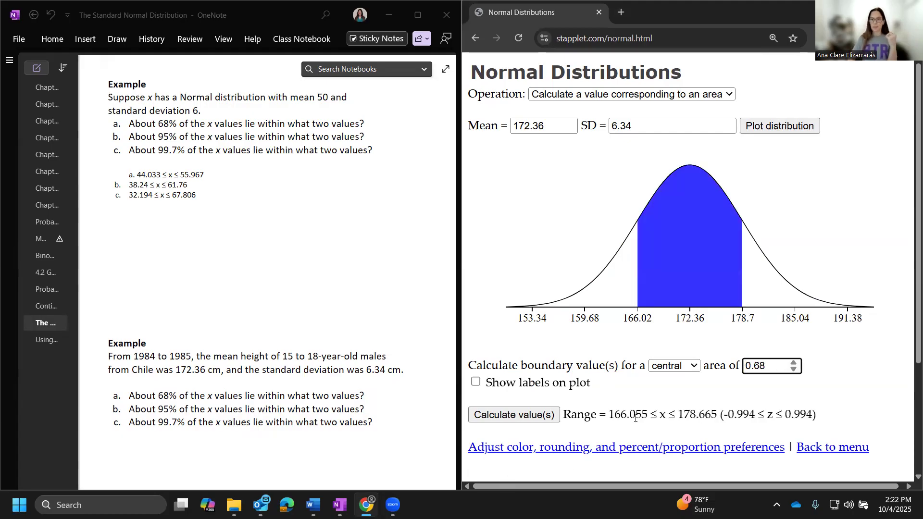
Step: Copy the range 166.055 ≤ x ≤ 178.665 into OneNote below question a of the height example and remove the pasted source line
left_click_drag(610, 414, 716, 415)
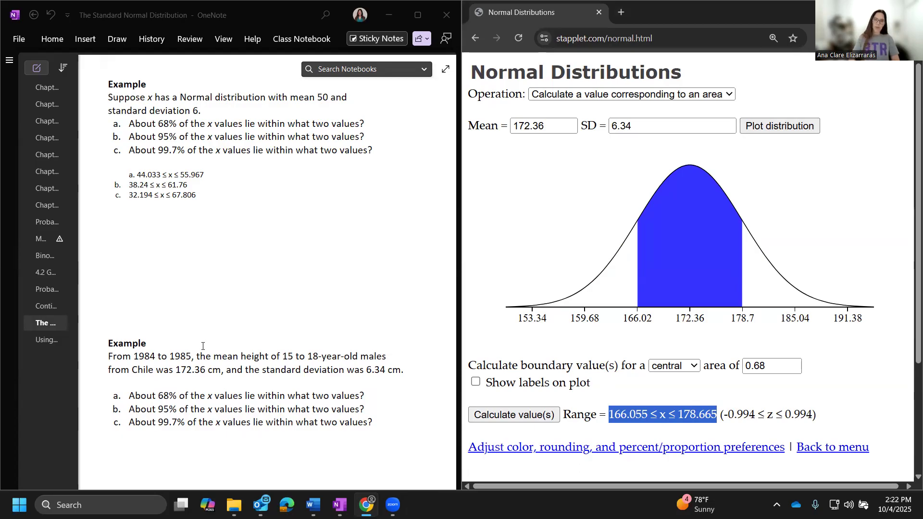
left_click(392, 388)
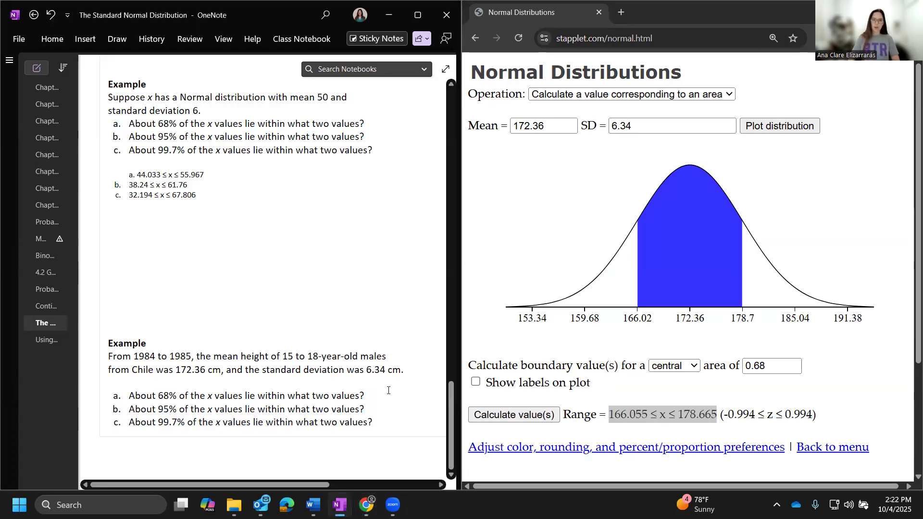
left_click(371, 401)
key("Return")
type("166.055 ≤ x ≤ 178.665  From <https://stapplet.com/normal.html>")
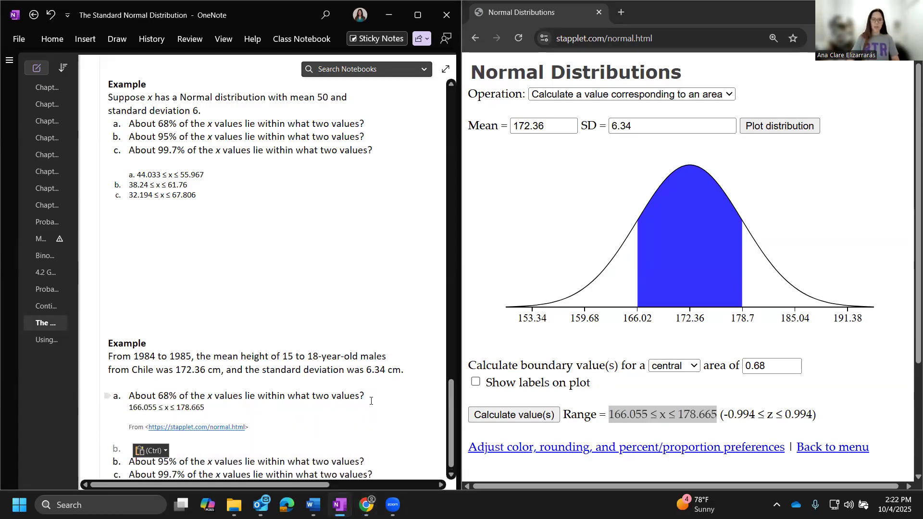
key("BackSpace")
scroll(357, 401, "down", 5)
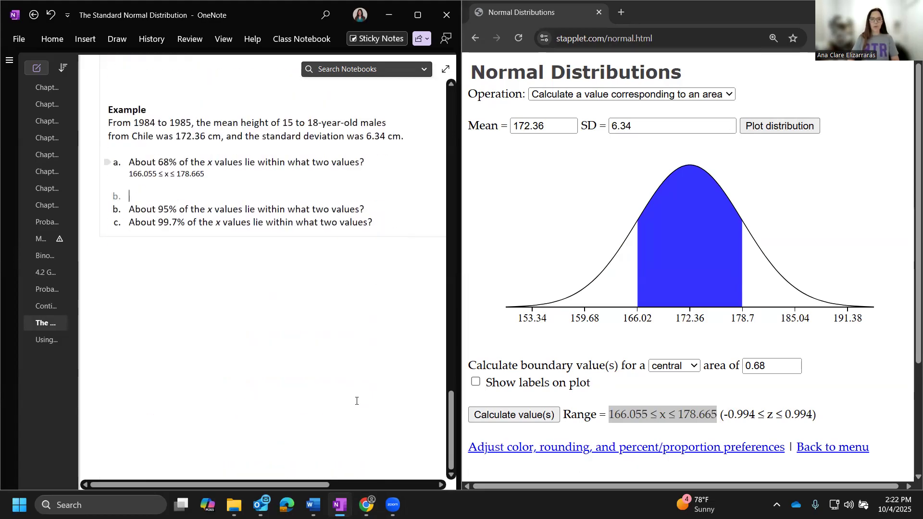
Step: In the stapplet page, calculate the boundary values of the height distribution for a central area of 0.95
left_click(778, 365)
key("BackSpace")
key("BackSpace")
type("95")
Step: Copy the range 159.934 ≤ x ≤ 184.786 into OneNote below question b of the height example and remove the pasted source line
left_click_drag(609, 415, 720, 419)
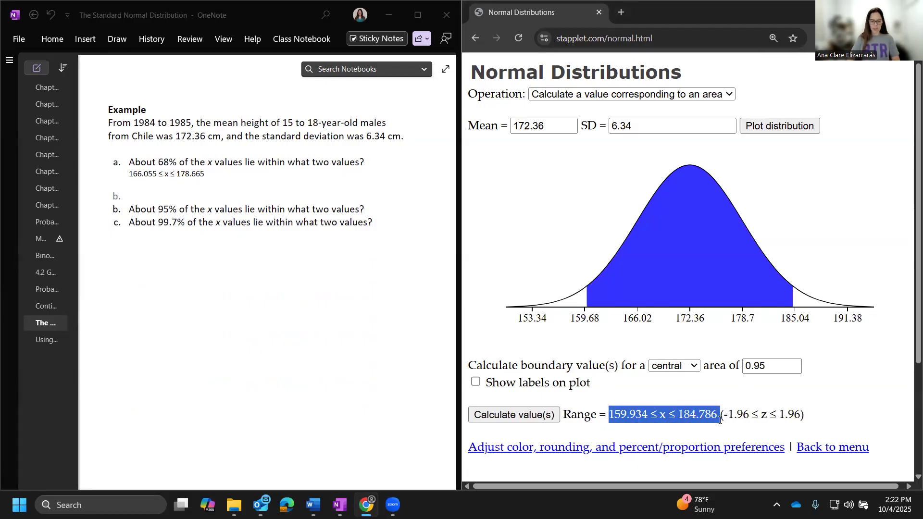
left_click(374, 210)
key("Return")
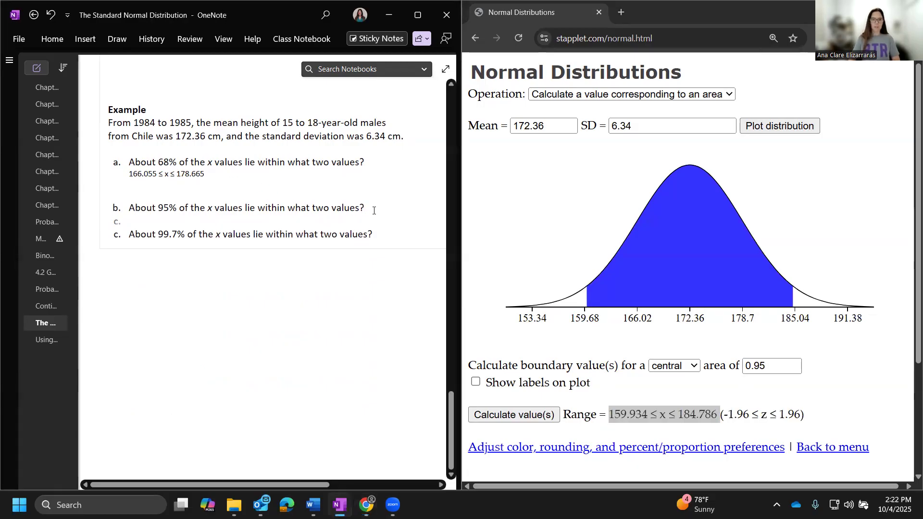
type("159.934 ≤ x ≤ 184.786  From <https://stapplet.com/normal.html>")
key("shift+Up")
key("BackSpace")
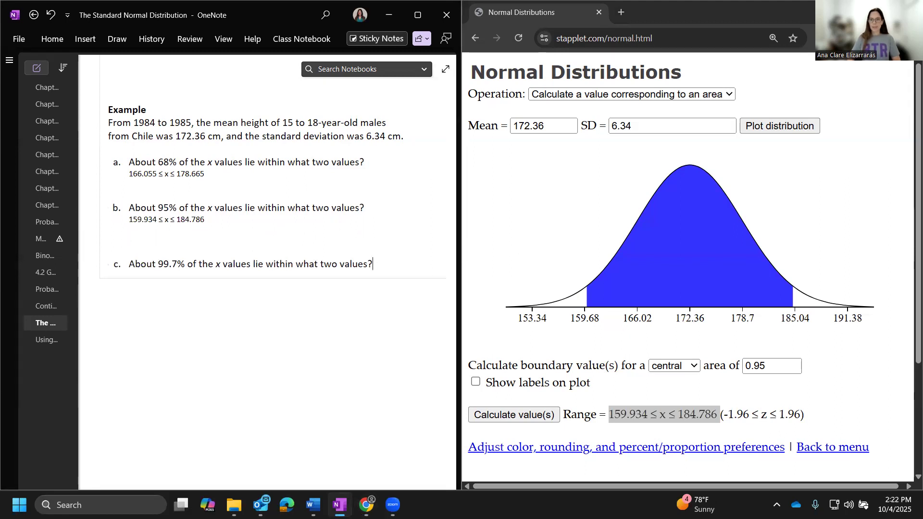
Step: In the stapplet page, calculate the boundary values of the height distribution for a central area of 0.997
left_click(766, 364)
key("BackSpace")
type("97")
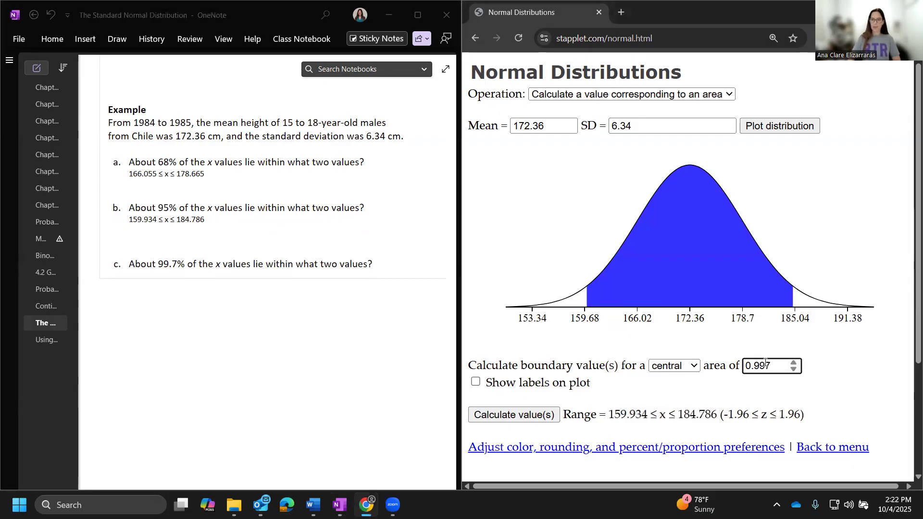
left_click(502, 415)
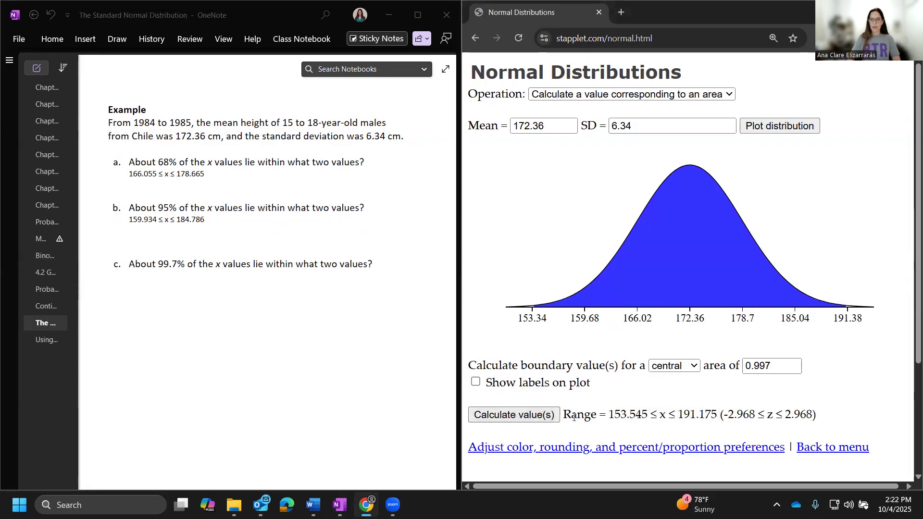
Step: Copy the range 153.545 ≤ x ≤ 191.175 into OneNote below question c of the height example and remove the pasted source line
left_click_drag(610, 413, 718, 419)
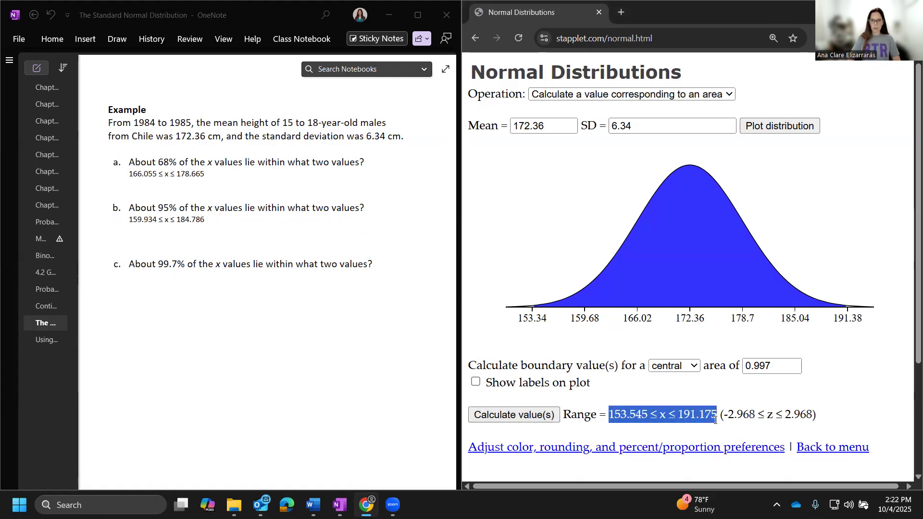
left_click(156, 282)
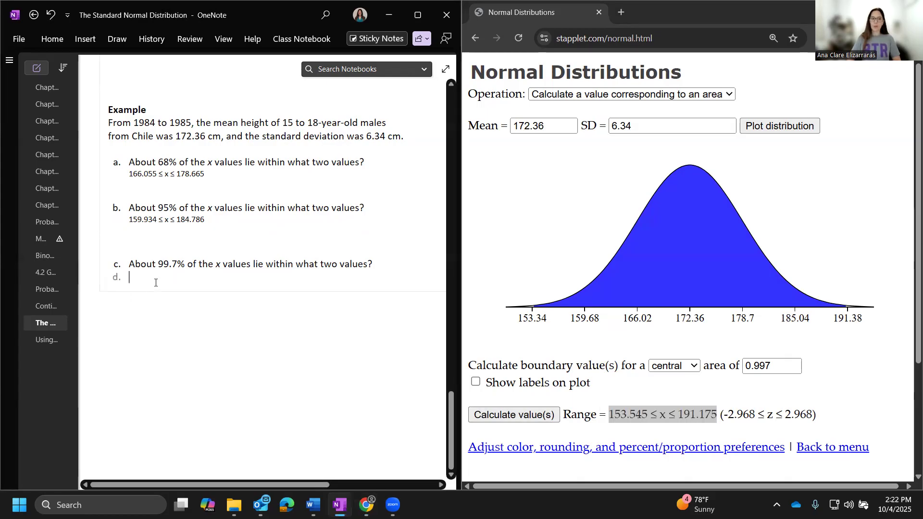
type("153.545 ≤ x ≤ 191.175  From <https://stapplet.com/normal.html>")
key("BackSpace")
key("BackSpace")
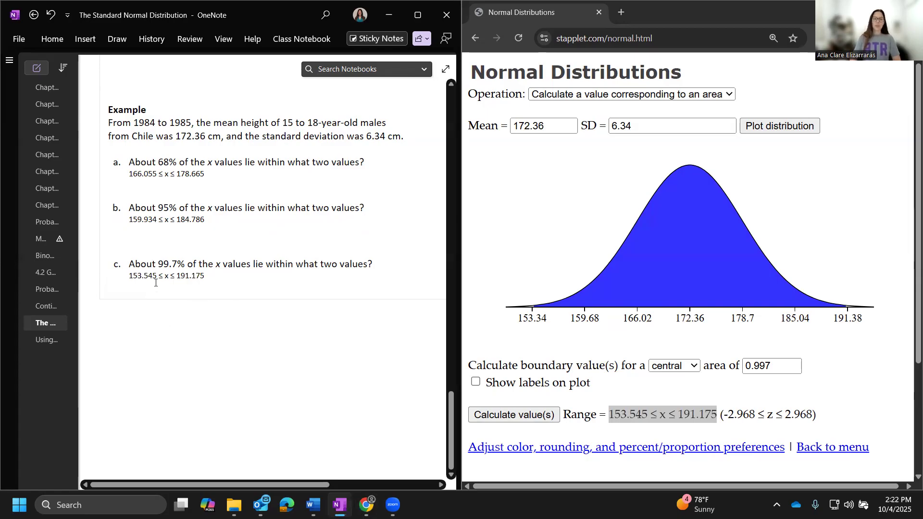